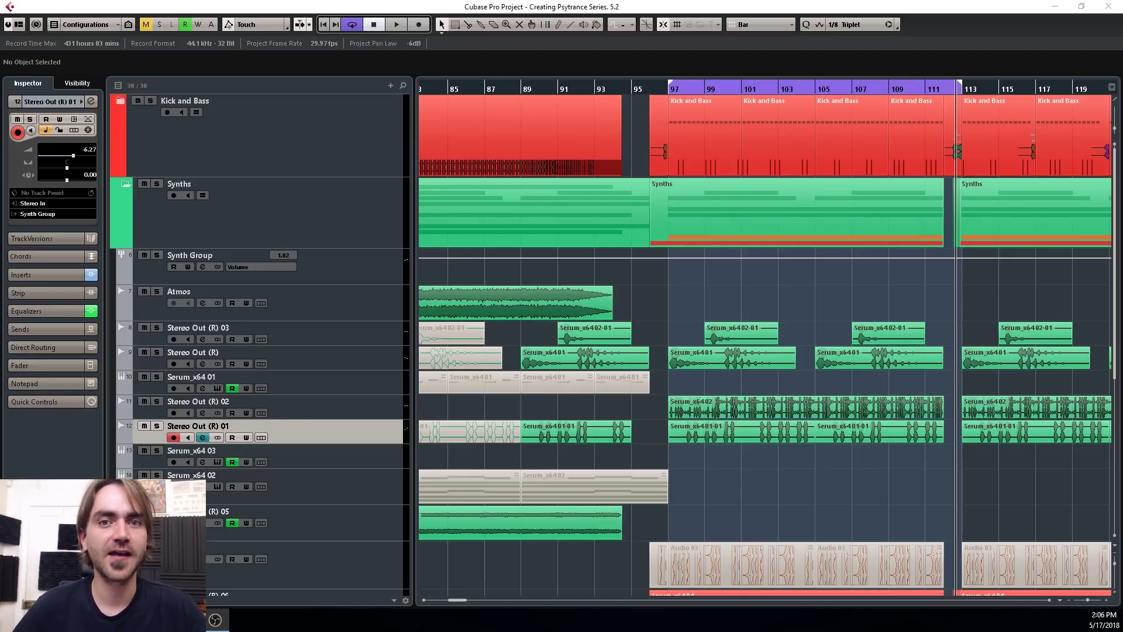
# Show the insert effects of the Stereo Out (R) 01 track and listen to the full mix from bar 97
pyautogui.click(41, 278)
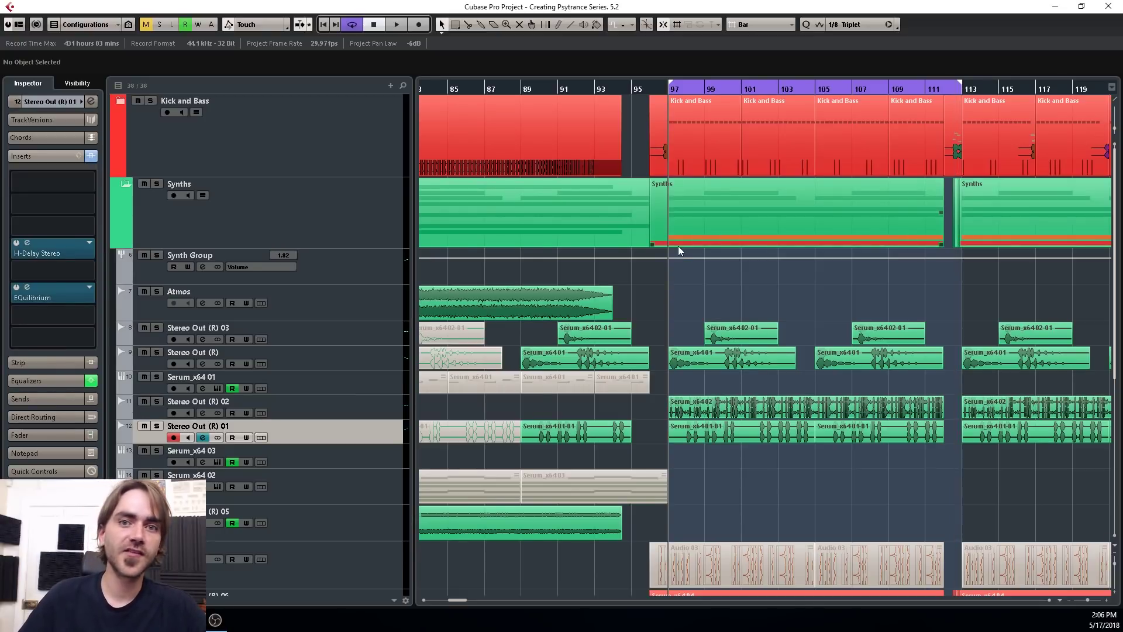
pyautogui.press('space')
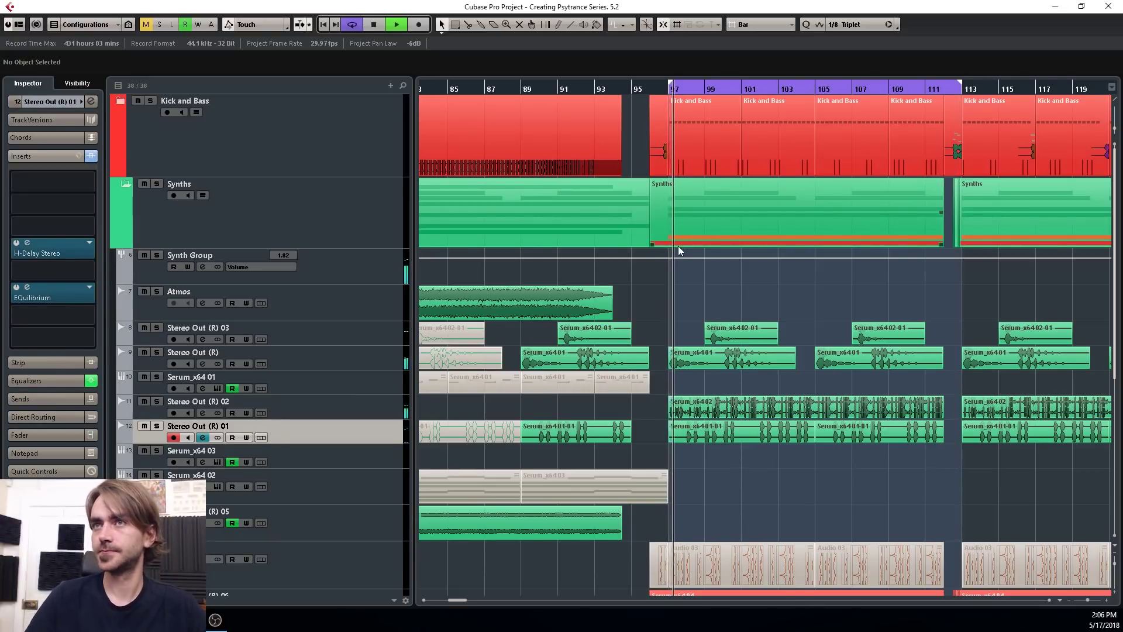
pyautogui.press('space')
# Solo the Stereo Out (R) 01 track and play it back from the start of the loop range
pyautogui.click(157, 427)
pyautogui.press('KP_1')
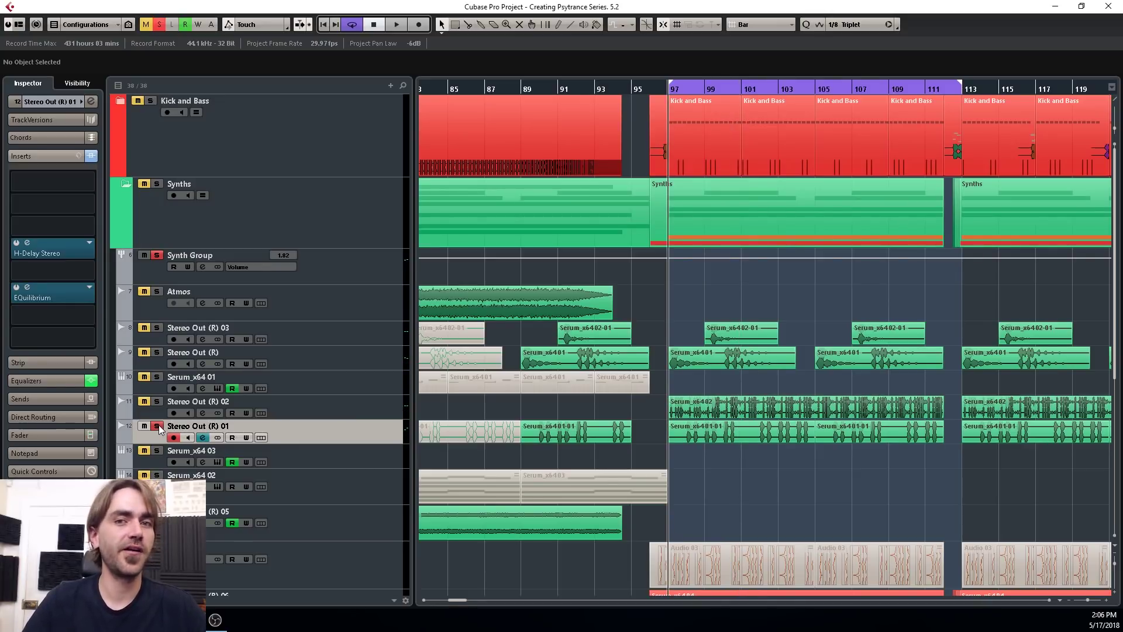
pyautogui.press('space')
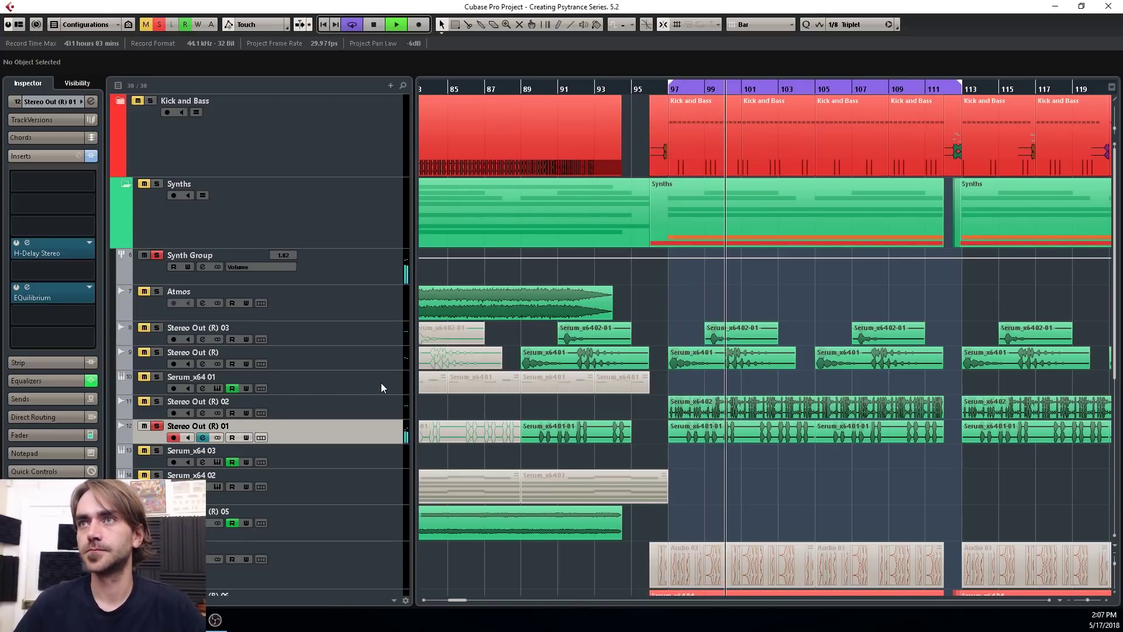
pyautogui.press('space')
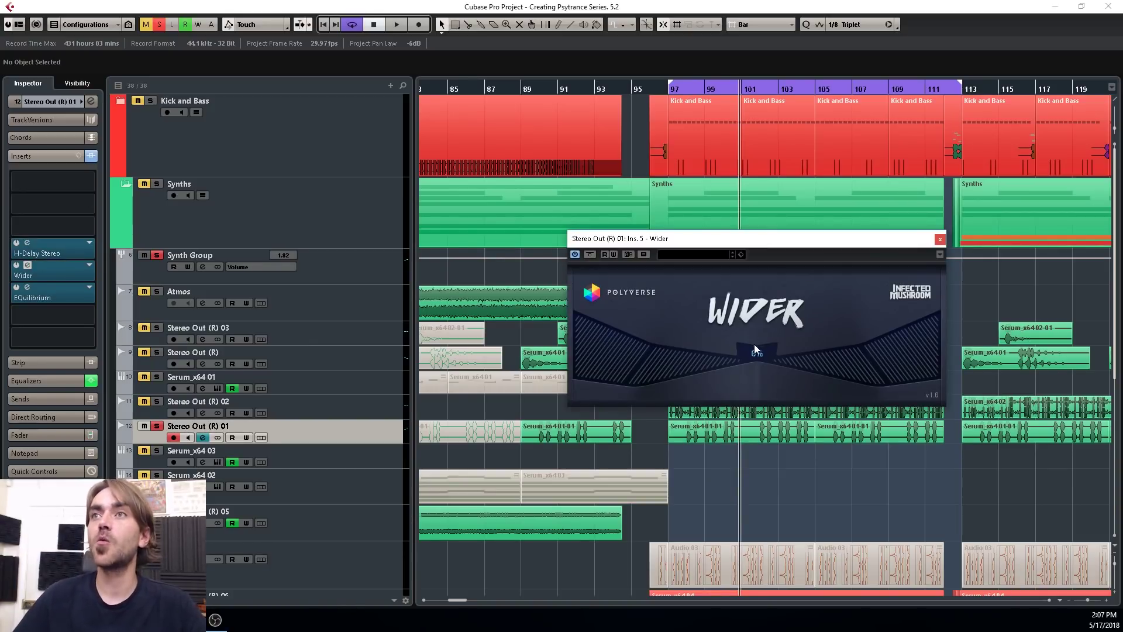
# Try the Wider effect's range by raising its width to 200% and returning it to 0%
pyautogui.moveTo(755, 348); pyautogui.dragTo(935, 350)
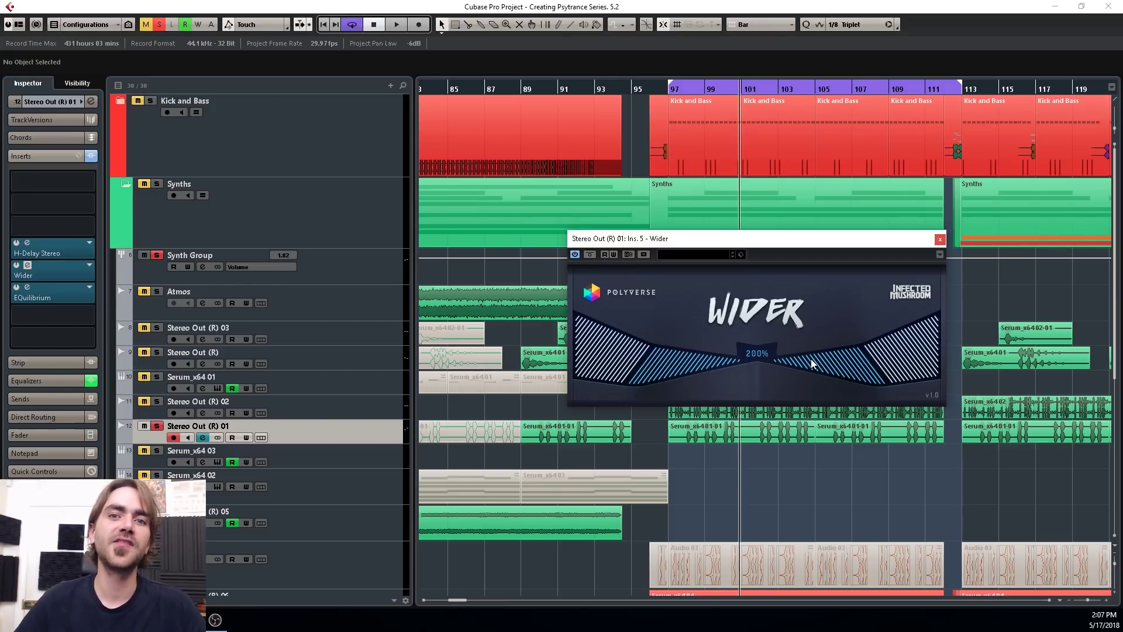
pyautogui.moveTo(812, 364); pyautogui.dragTo(754, 376)
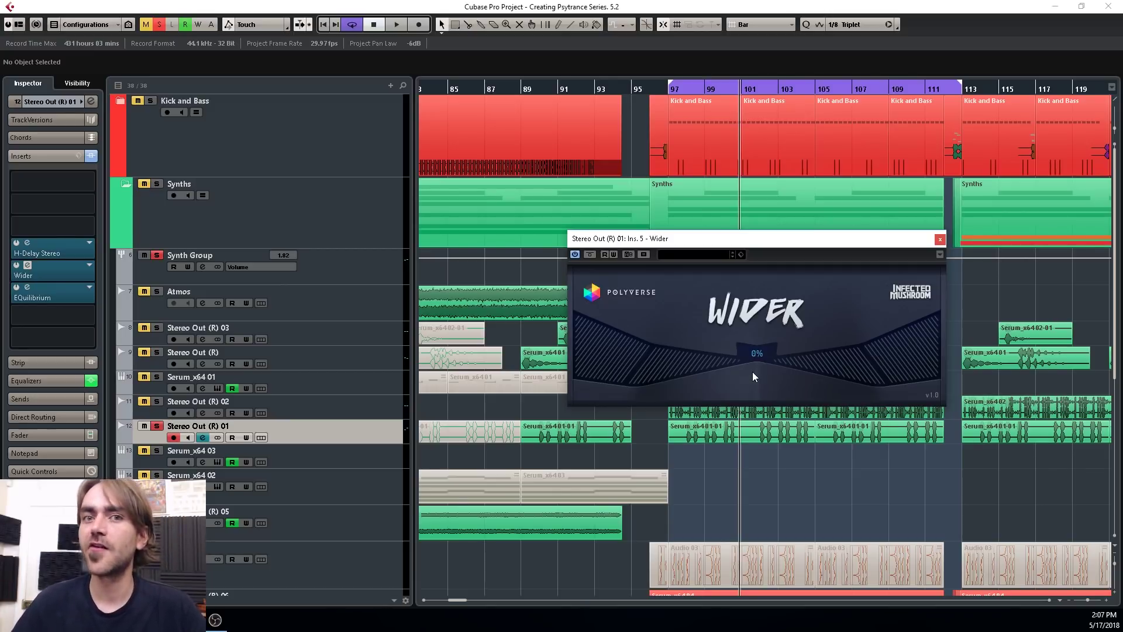
# Play the soloed track in the loop from bar 97 to 101 and raise Wider's width to 200%
pyautogui.press('space')
pyautogui.moveTo(750, 372)
pyautogui.mouseDown()
pyautogui.moveTo(857, 376)
pyautogui.moveTo(877, 364)
pyautogui.moveTo(762, 371)
pyautogui.mouseUp()
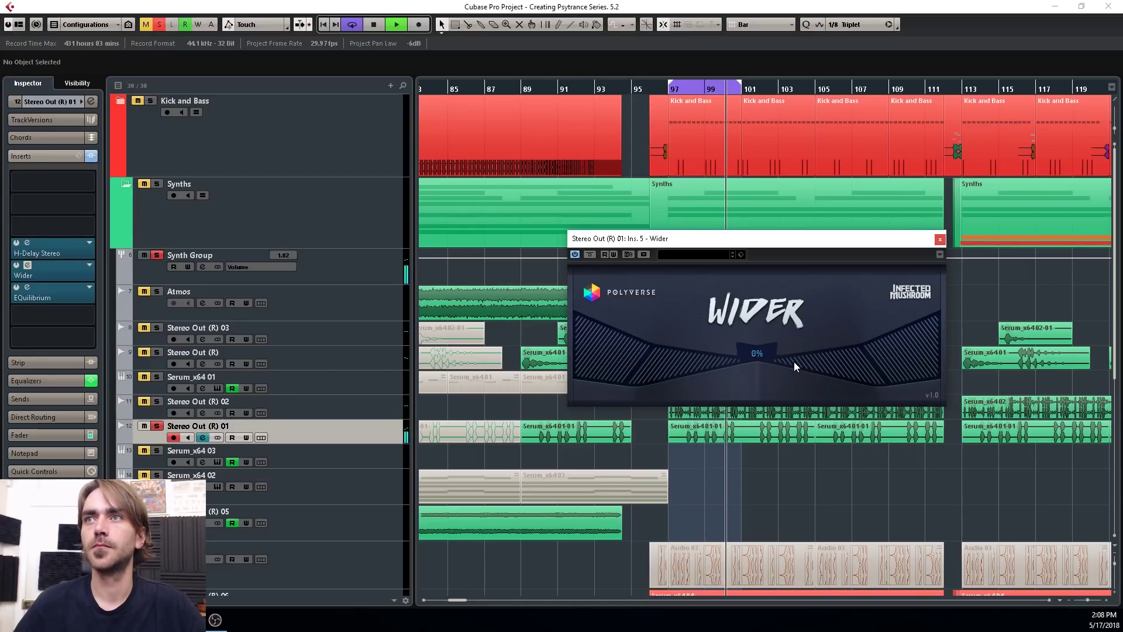
pyautogui.moveTo(795, 361); pyautogui.dragTo(999, 358)
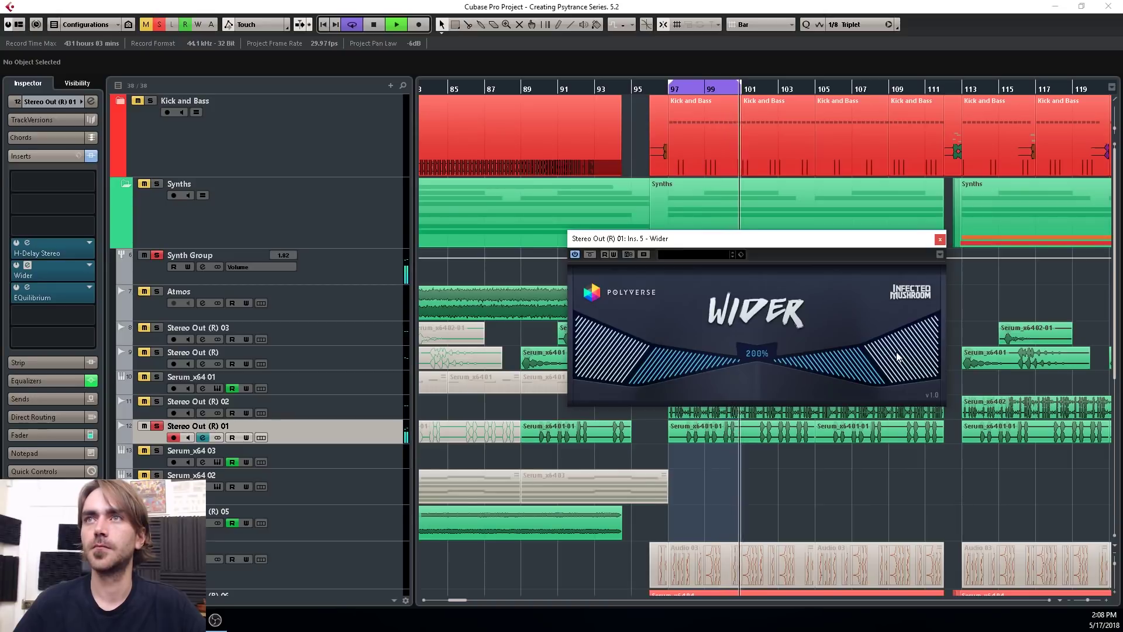
pyautogui.press('space')
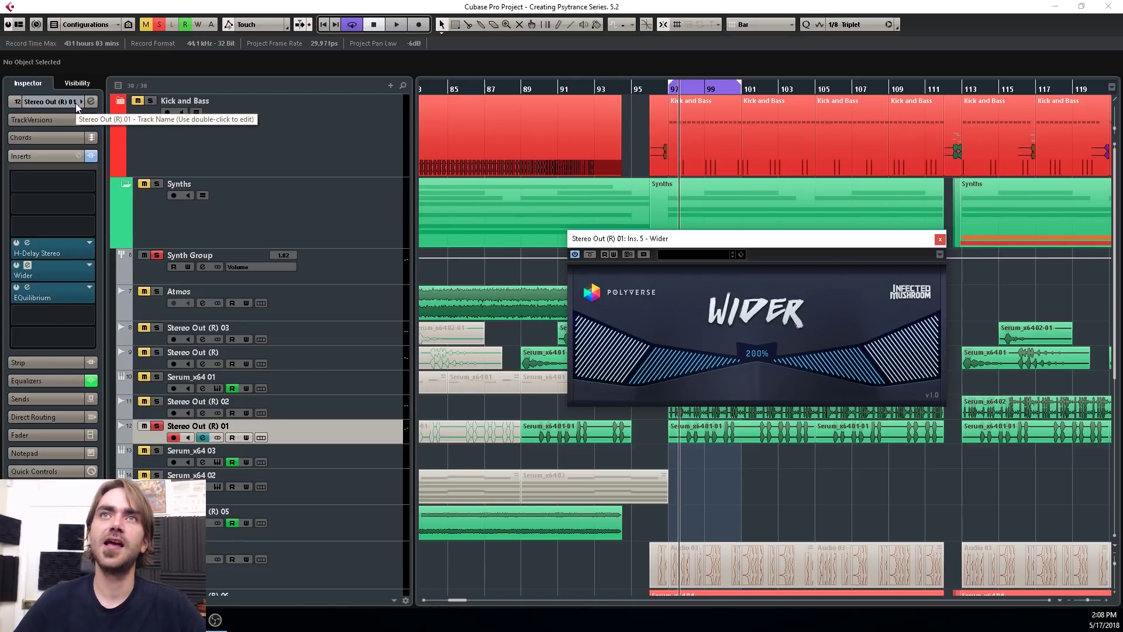
# Compare the widened track in mono and stereo monitoring, and set Wider's width to 100%
pyautogui.click(49, 319)
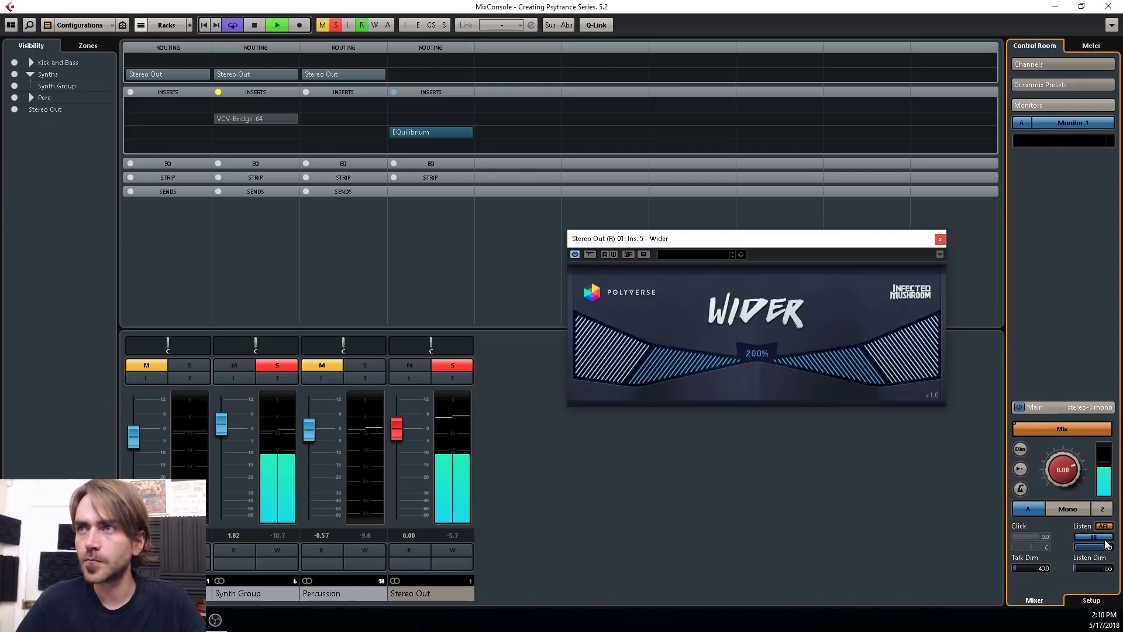
pyautogui.click(1069, 510)
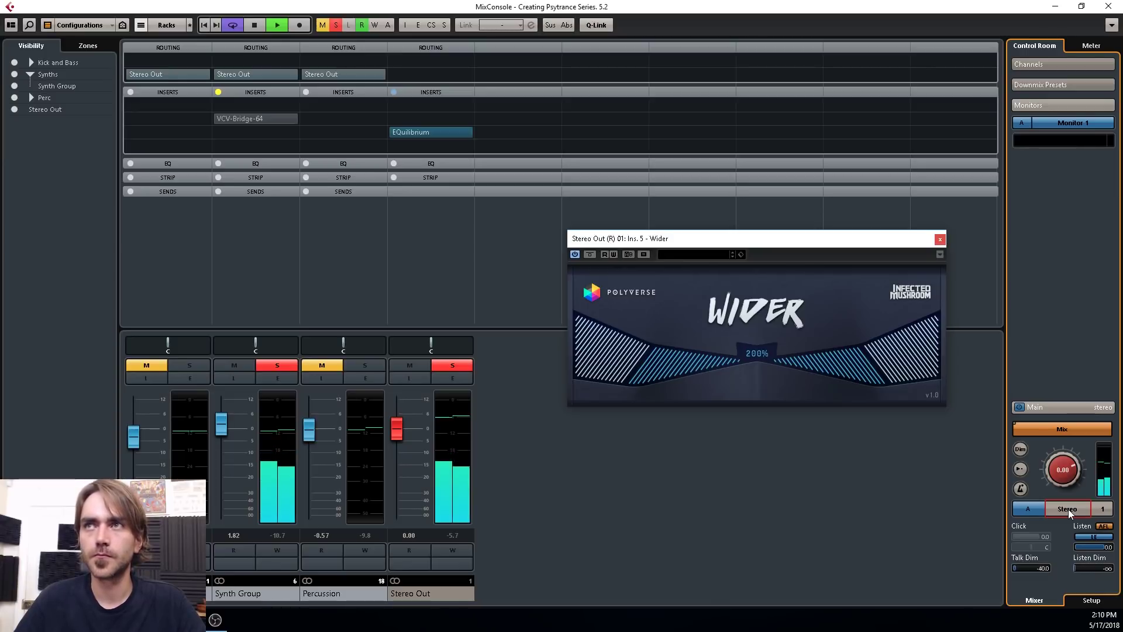
pyautogui.click(836, 526)
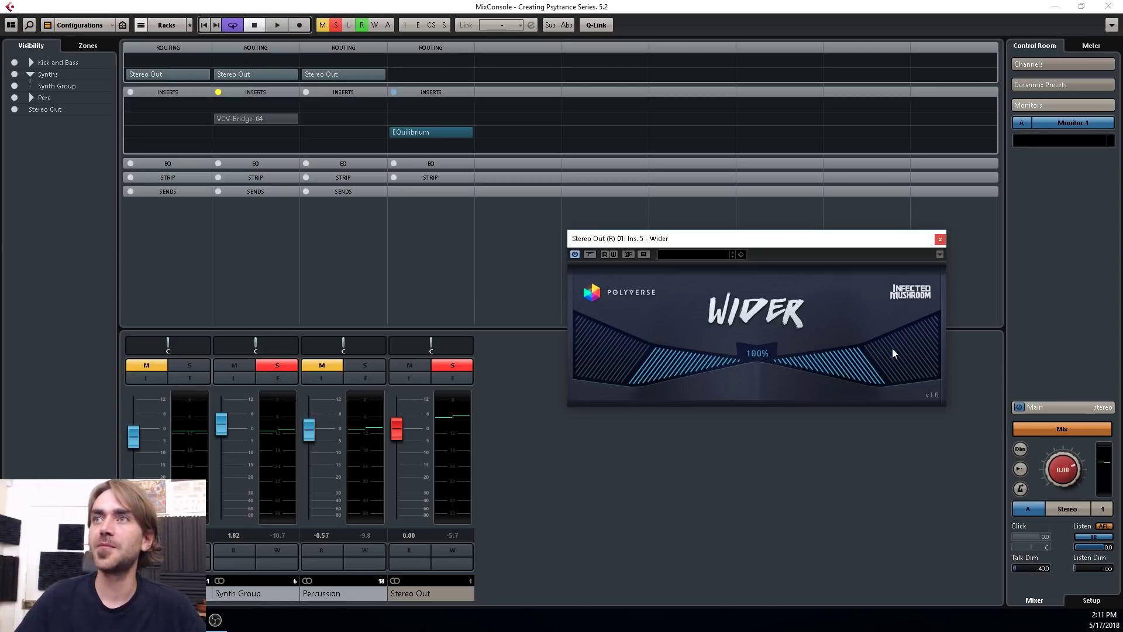
# Close the Wider window and the mixer, and unsolo the Stereo Out (R) 01 track and Synth Group
pyautogui.click(940, 239)
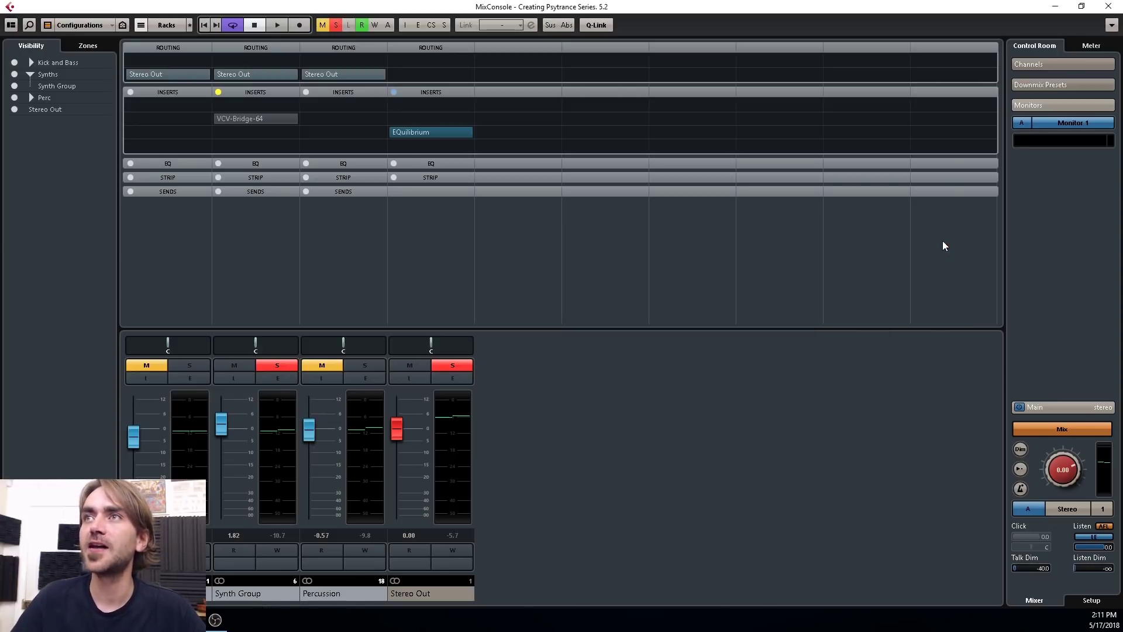
pyautogui.click(1109, 7)
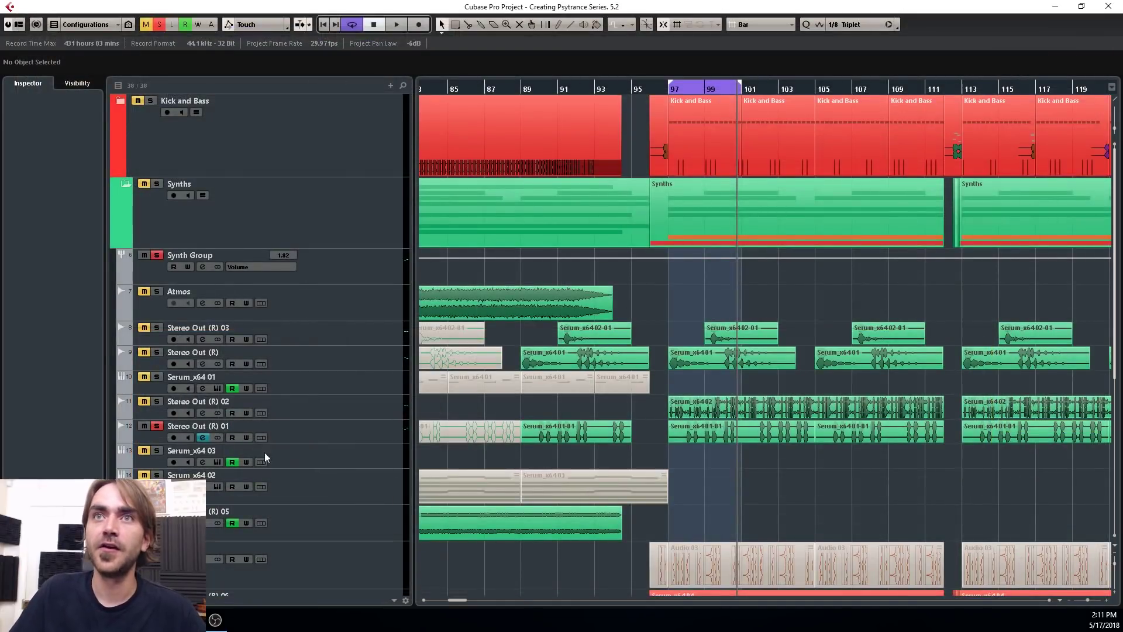
pyautogui.click(157, 258)
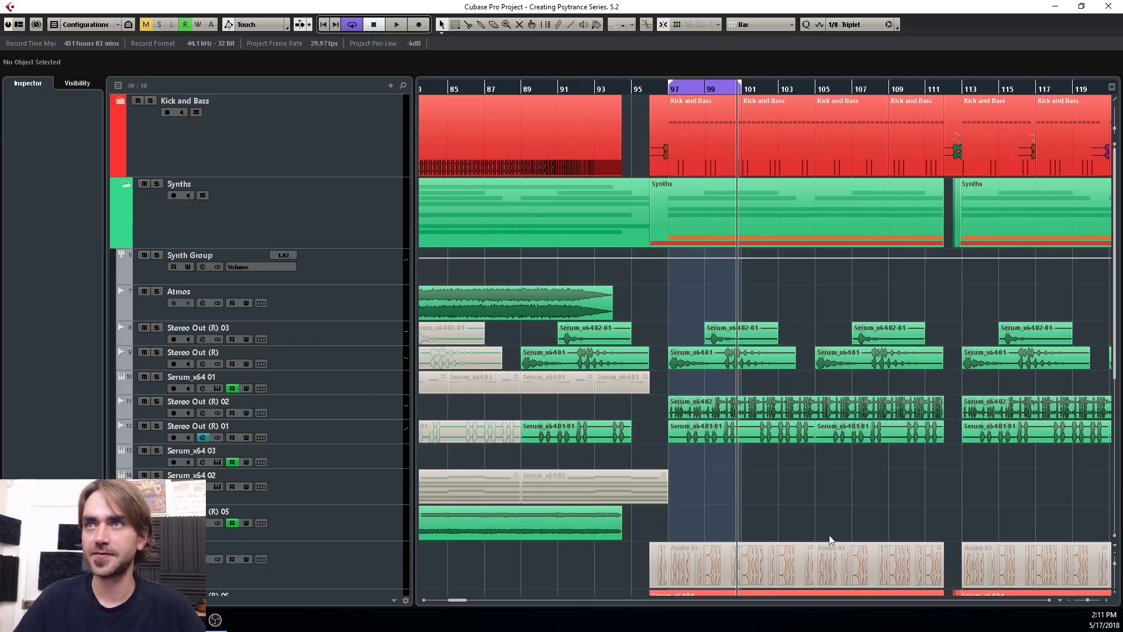
# Play the full mix and compare it in mono and stereo using the Control Room downmix setting
pyautogui.press('space')
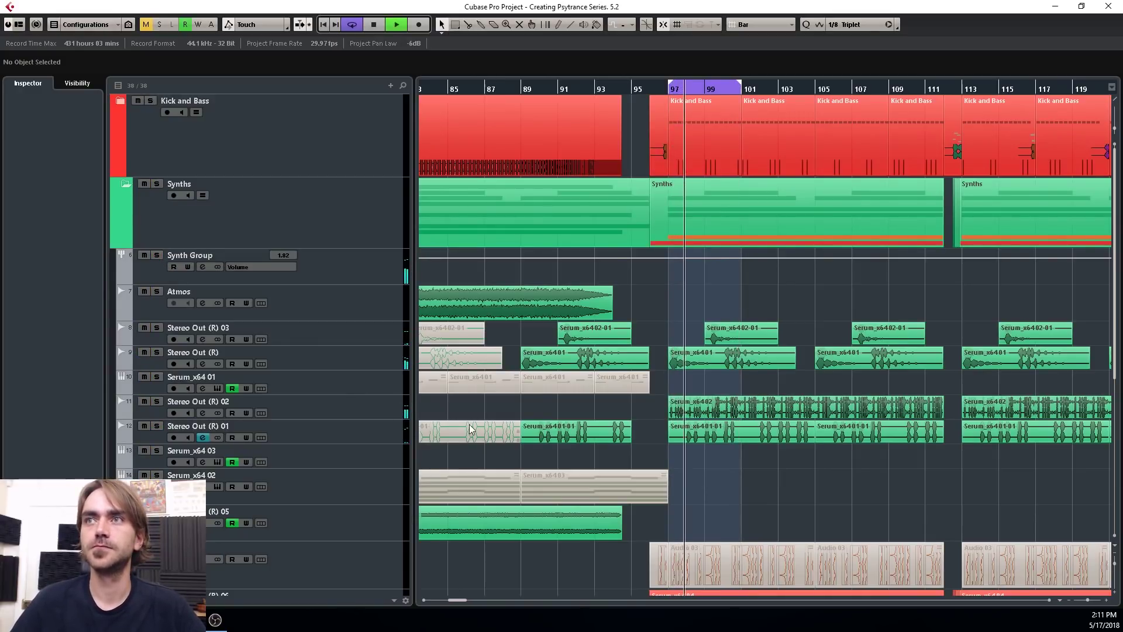
pyautogui.click(380, 433)
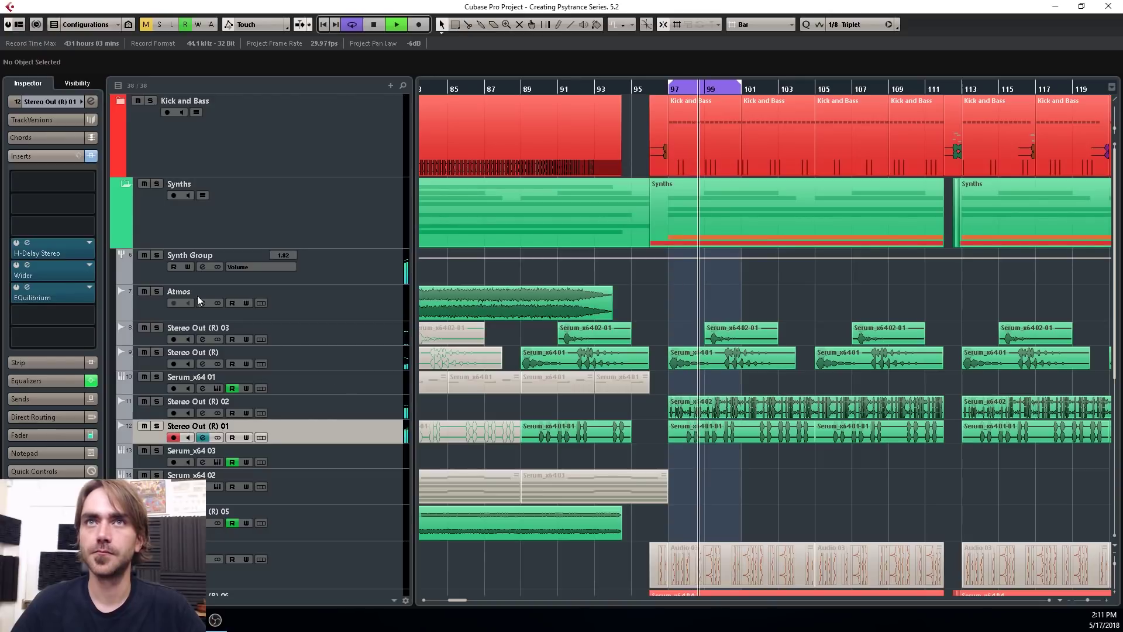
pyautogui.press('F3')
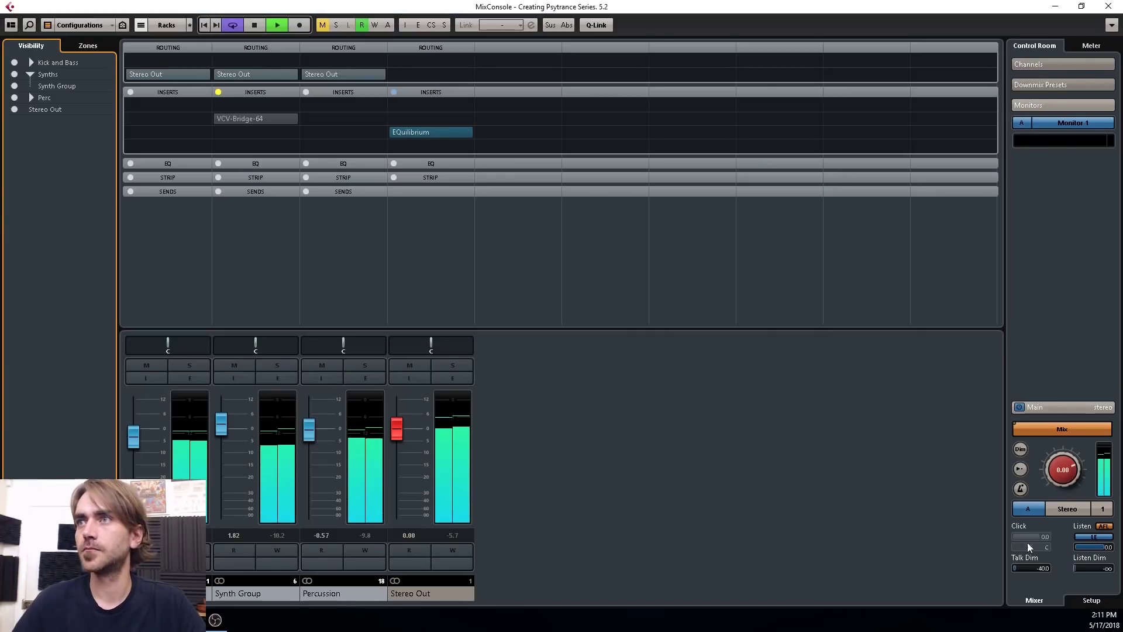
pyautogui.click(1068, 507)
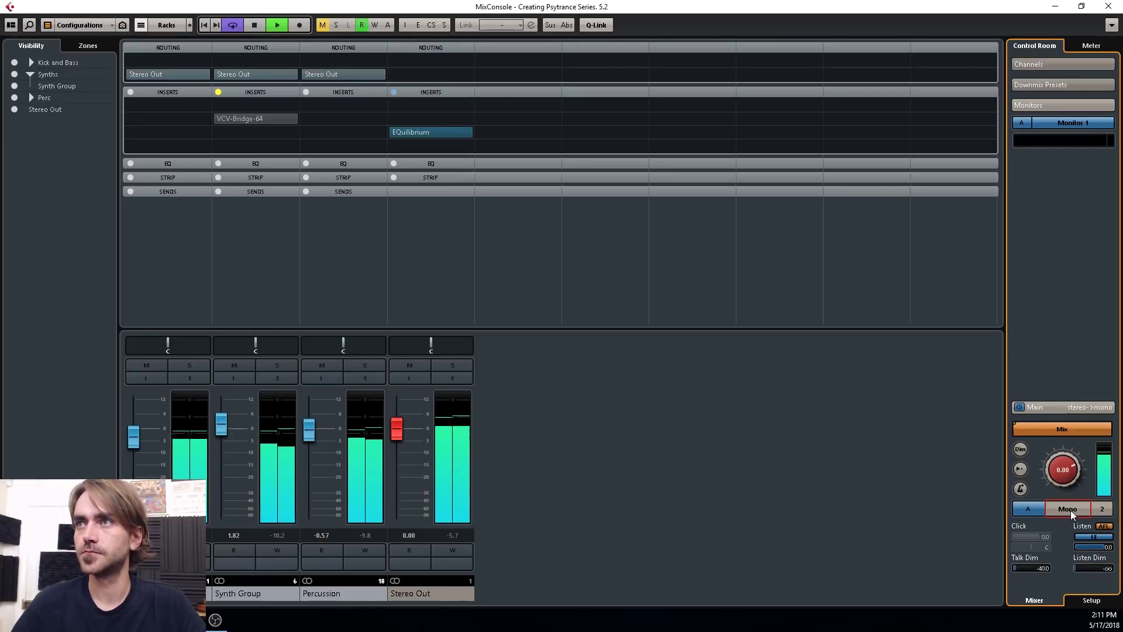
pyautogui.click(1071, 510)
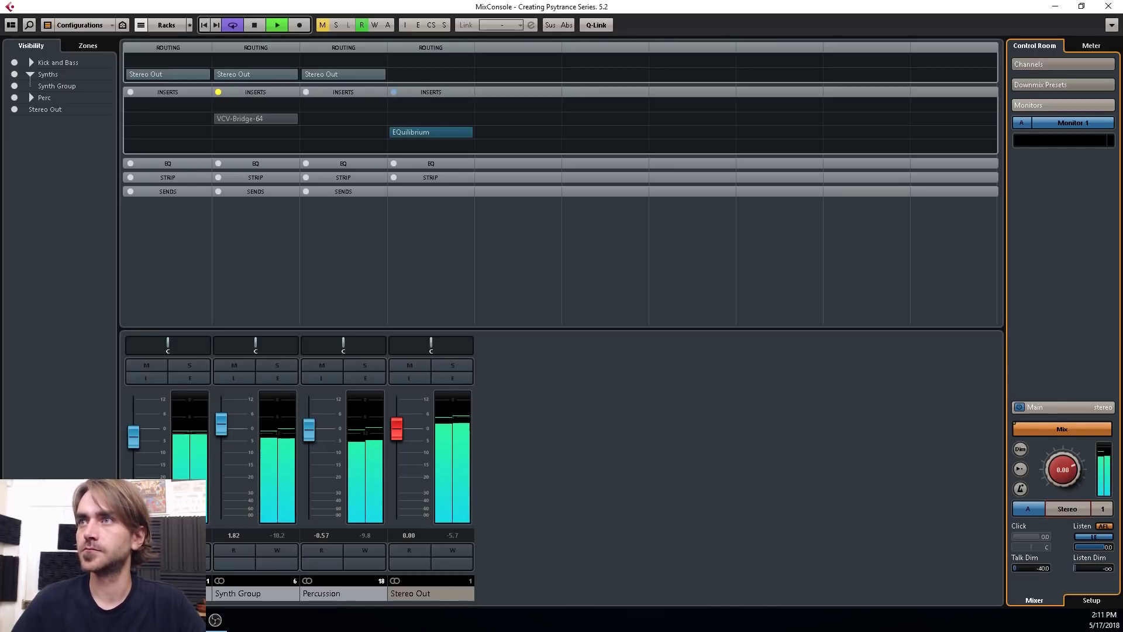
pyautogui.click(1108, 7)
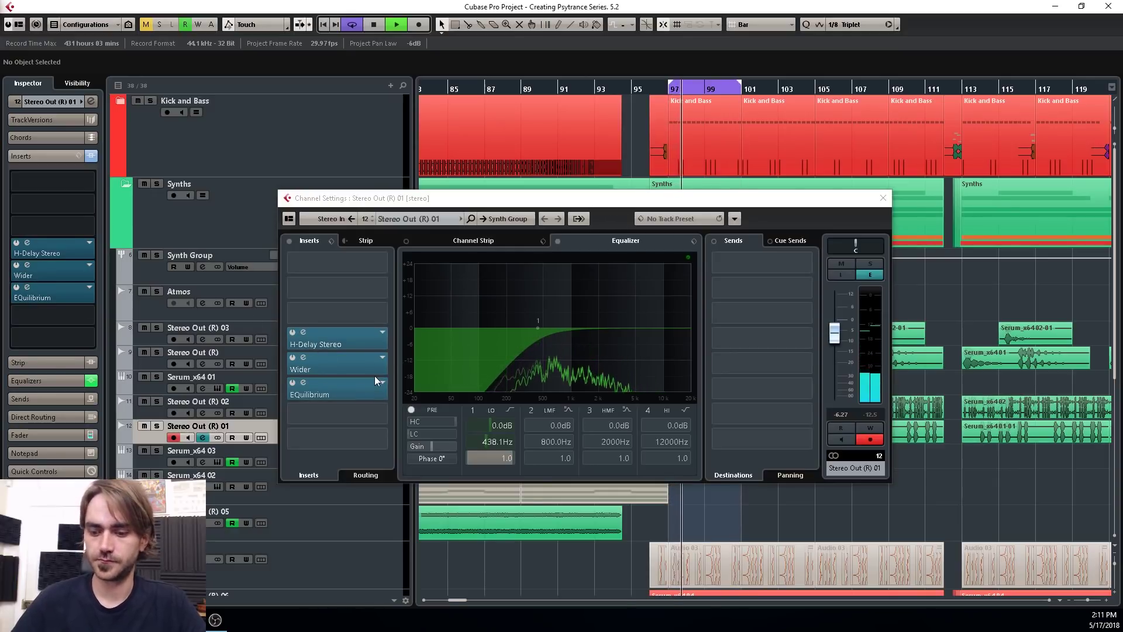
# Bypass and re-enable Wider in the channel settings of Stereo Out (R) 01 to compare the sound during playback
pyautogui.click(293, 358)
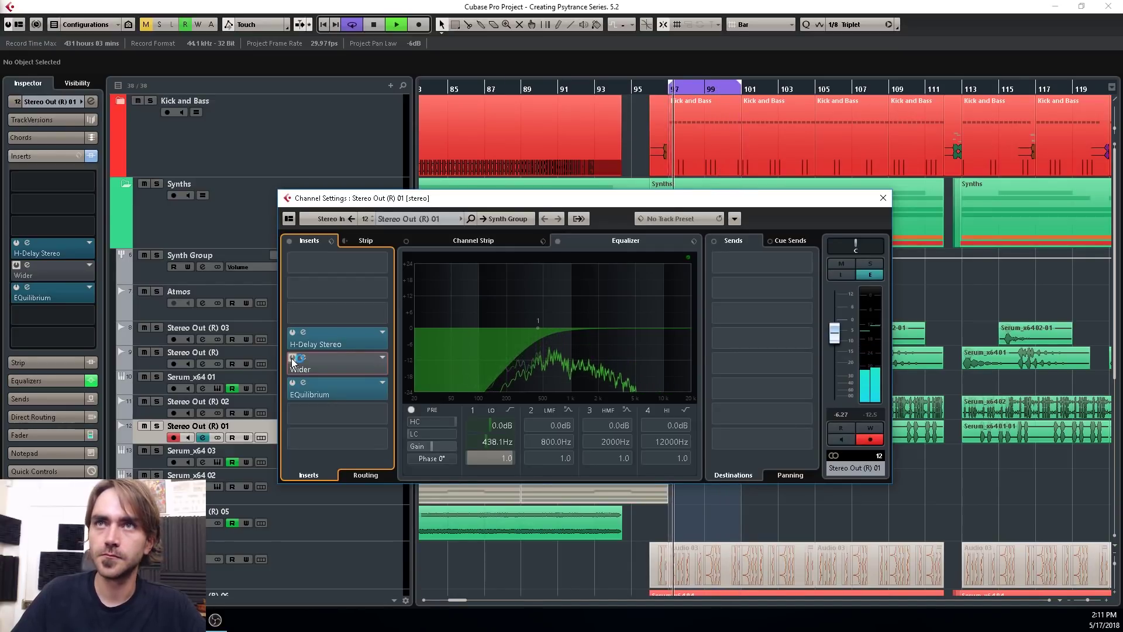
pyautogui.click(293, 357)
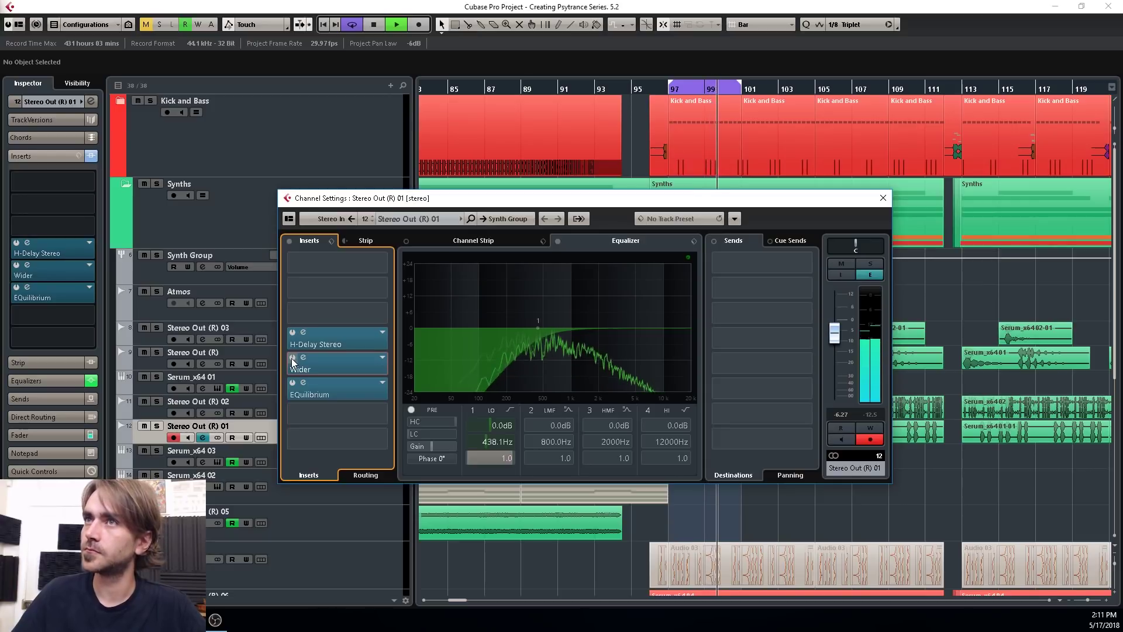
pyautogui.click(880, 202)
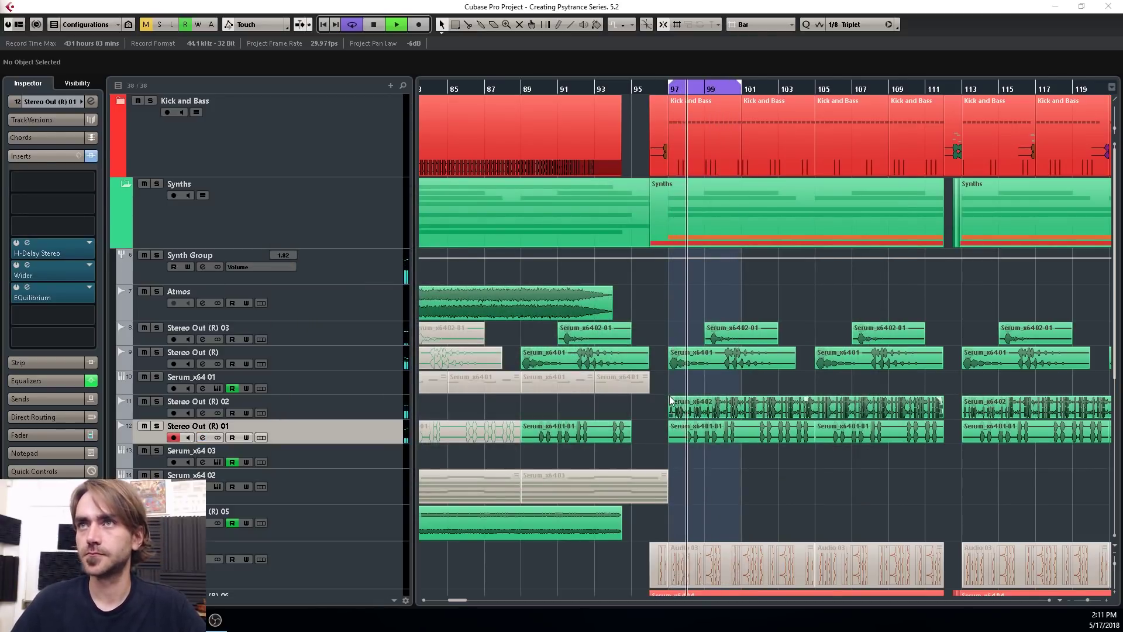
# Apply the Wider effect to the Tristan style Psyc drums track at 92% width and close its window
pyautogui.click(362, 360)
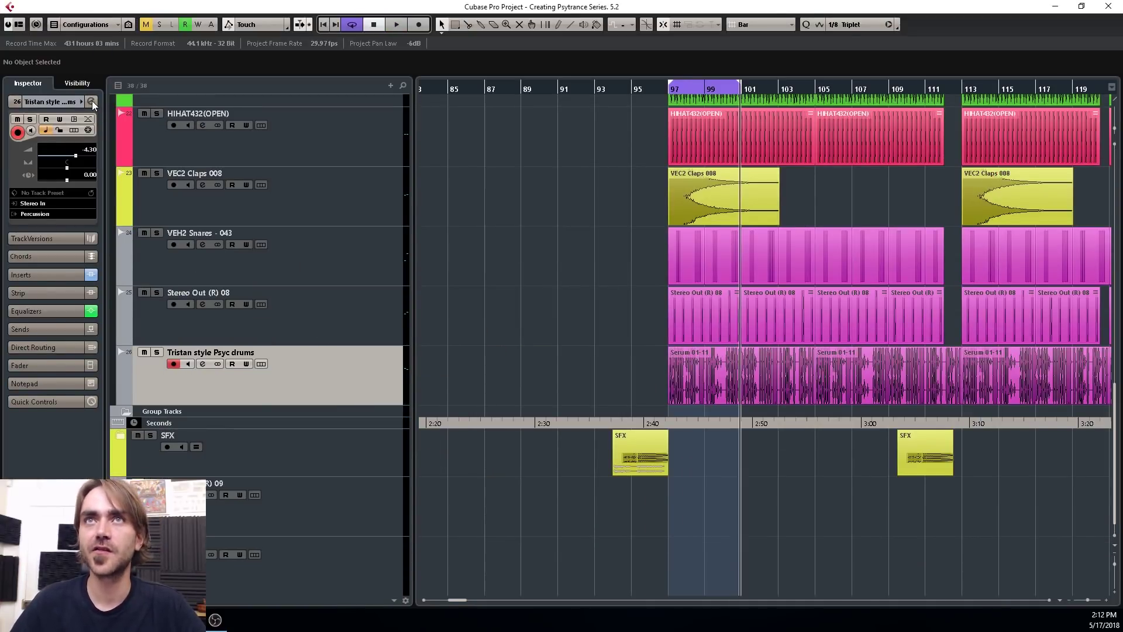
pyautogui.click(91, 103)
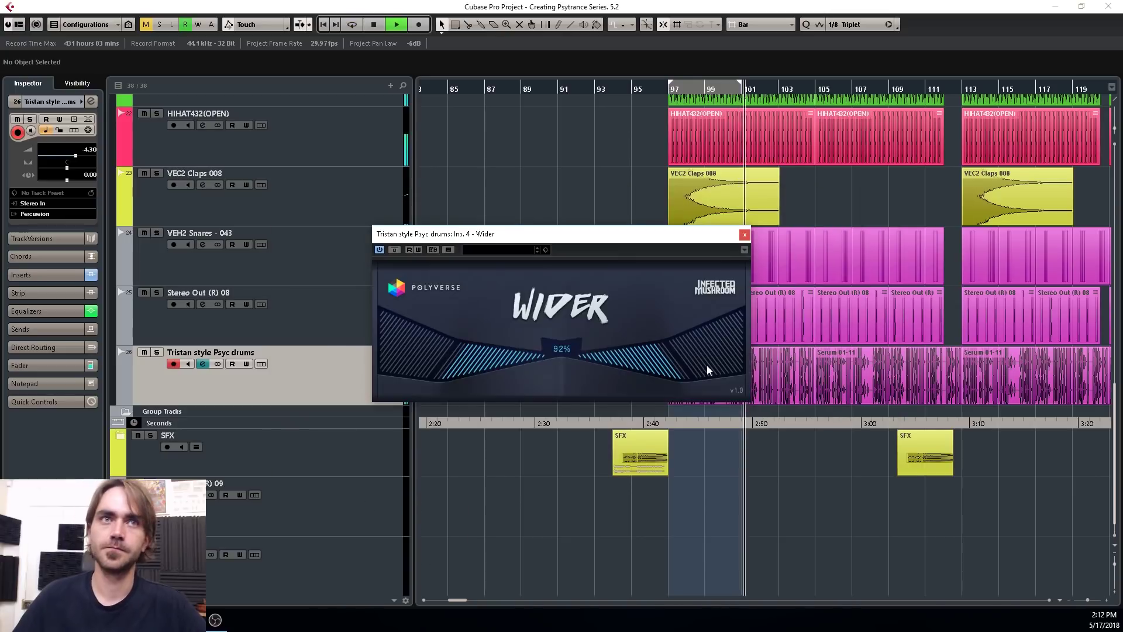
pyautogui.click(744, 235)
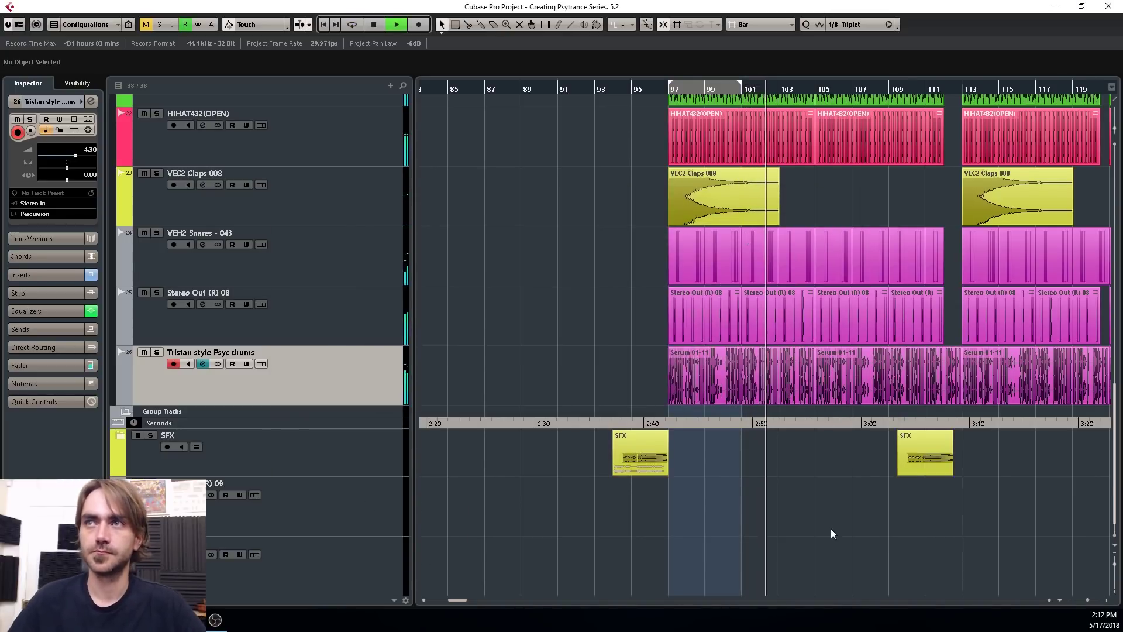
# Collapse the Synths and Perc folder tracks while the arrangement plays, and stop playback
pyautogui.scroll(-4, 840, 521)
pyautogui.scroll(5, 838, 518)
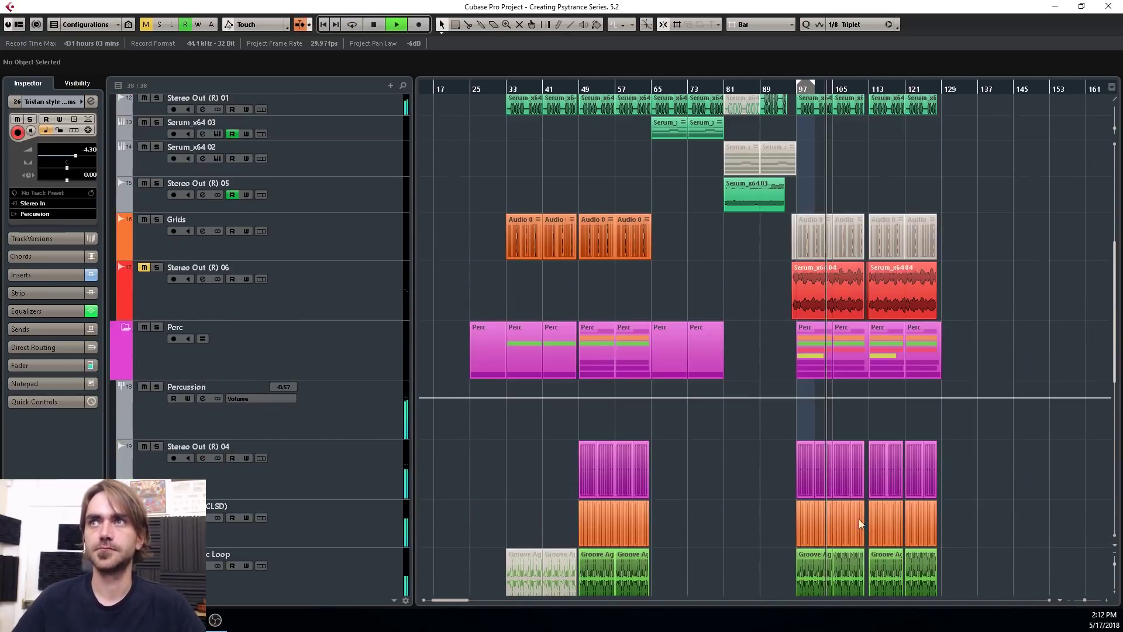
pyautogui.scroll(5, 448, 308)
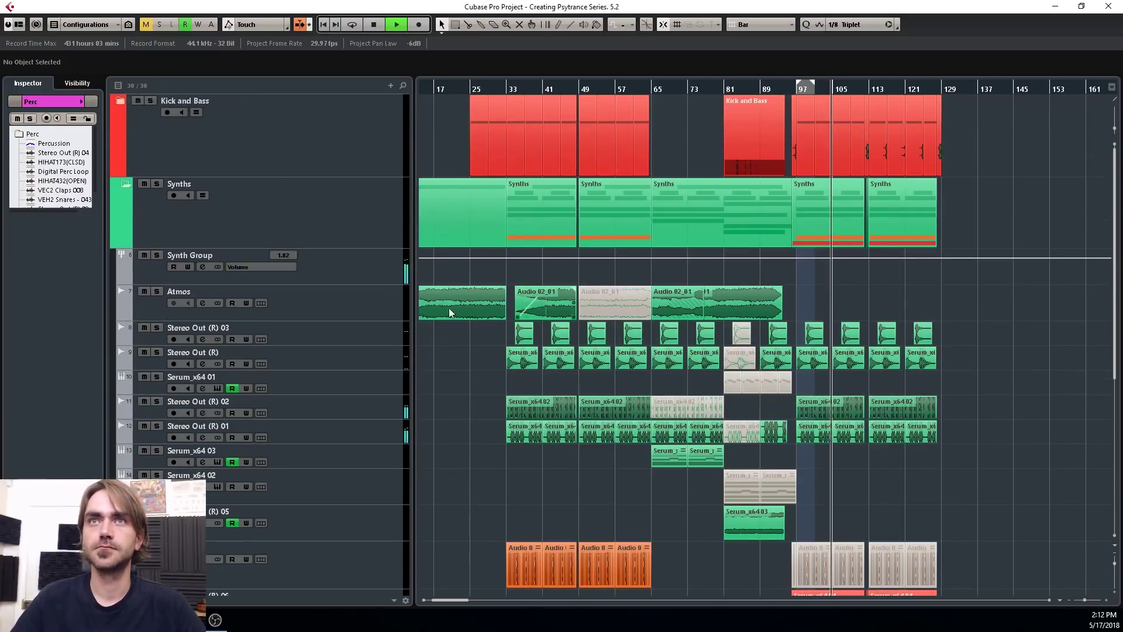
pyautogui.click(120, 183)
pyautogui.scroll(3, 798, 388)
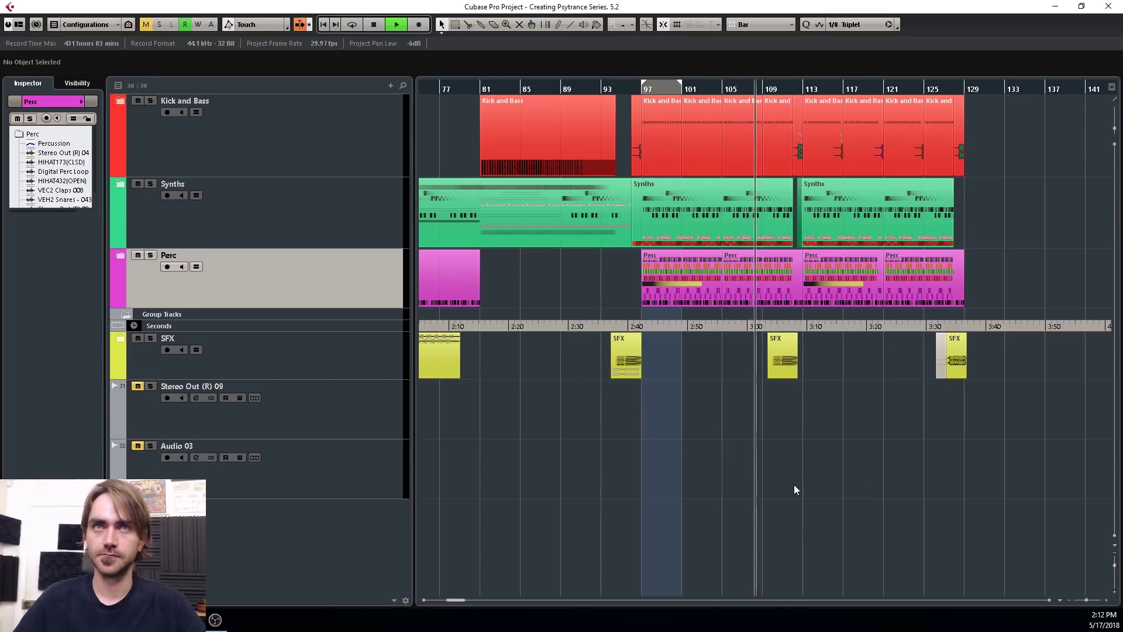
pyautogui.press('space')
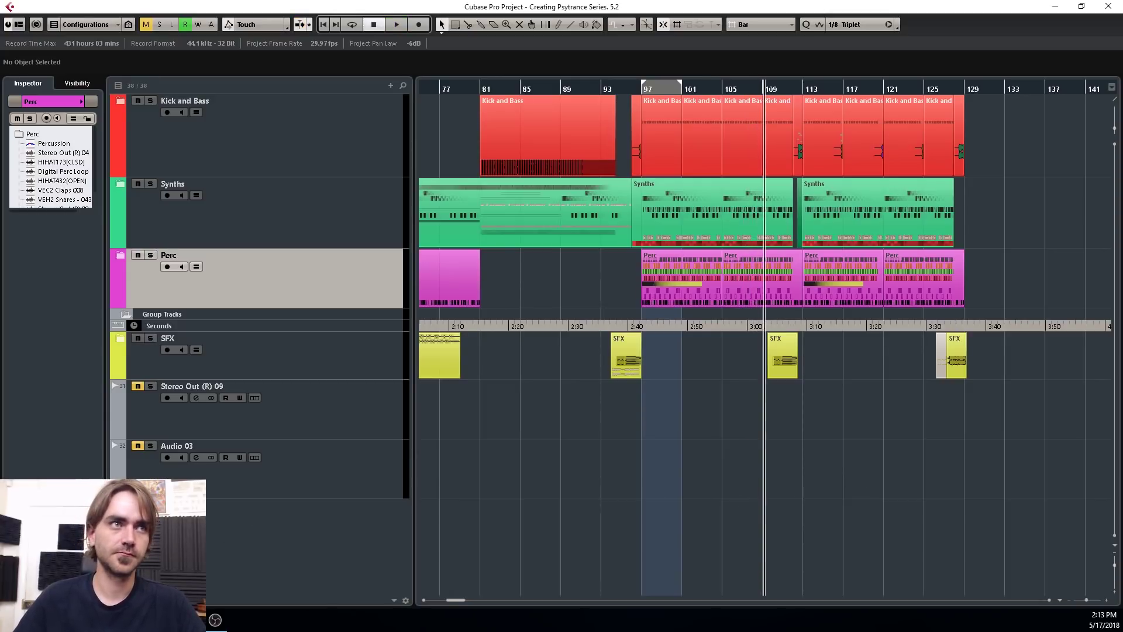